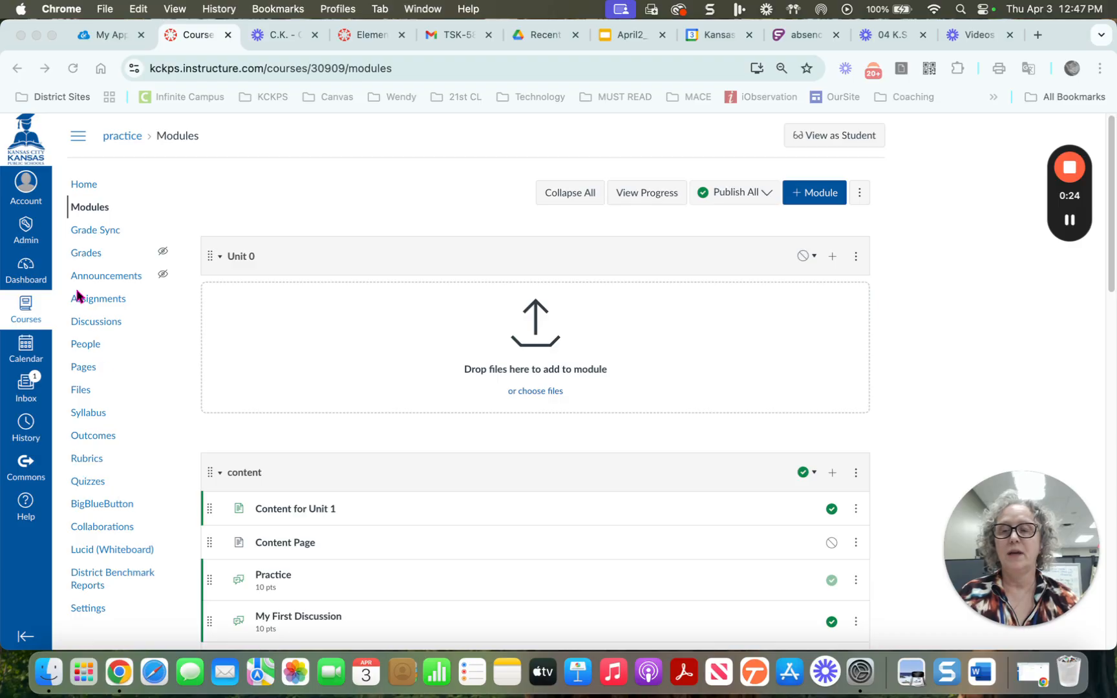
Switch to the Elementary View Course Demo course's home page
{"action": "left_click", "coordinate": [373, 37]}
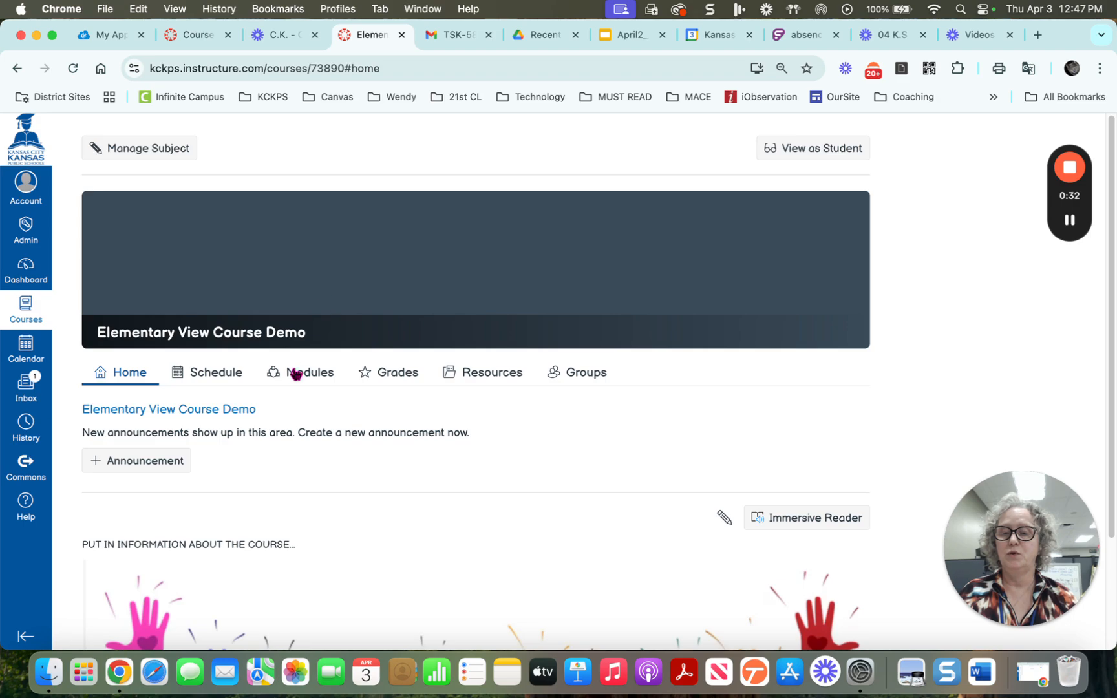
On the Modules page, add a new module named 'unit 1'
{"action": "left_click", "coordinate": [311, 378]}
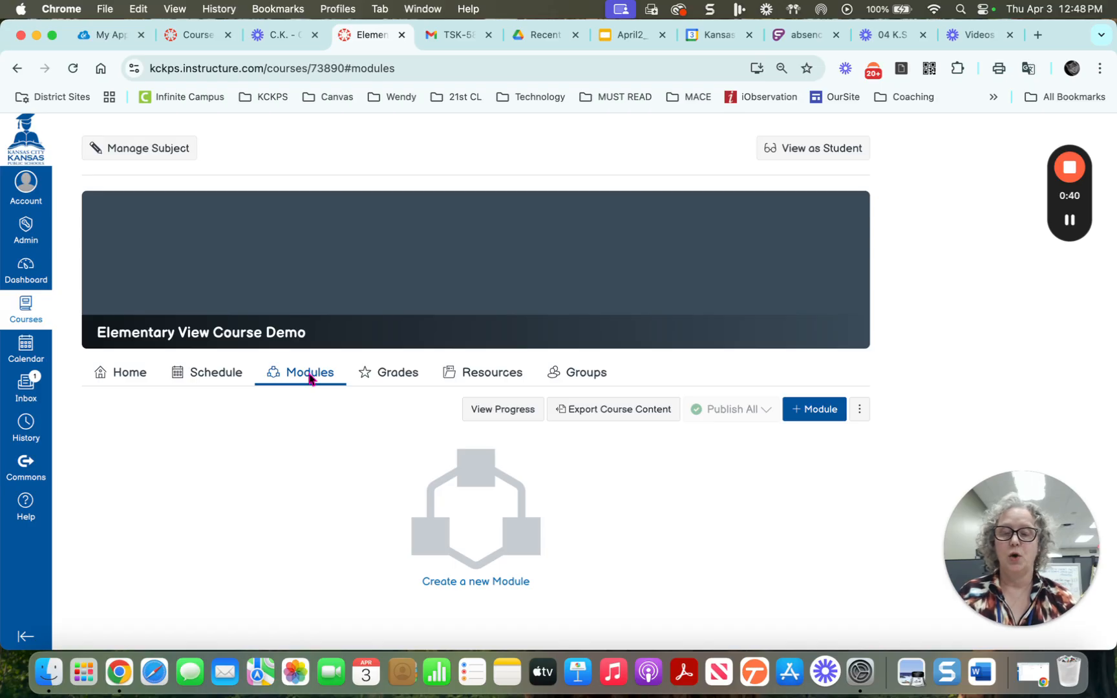
{"action": "left_click", "coordinate": [808, 411]}
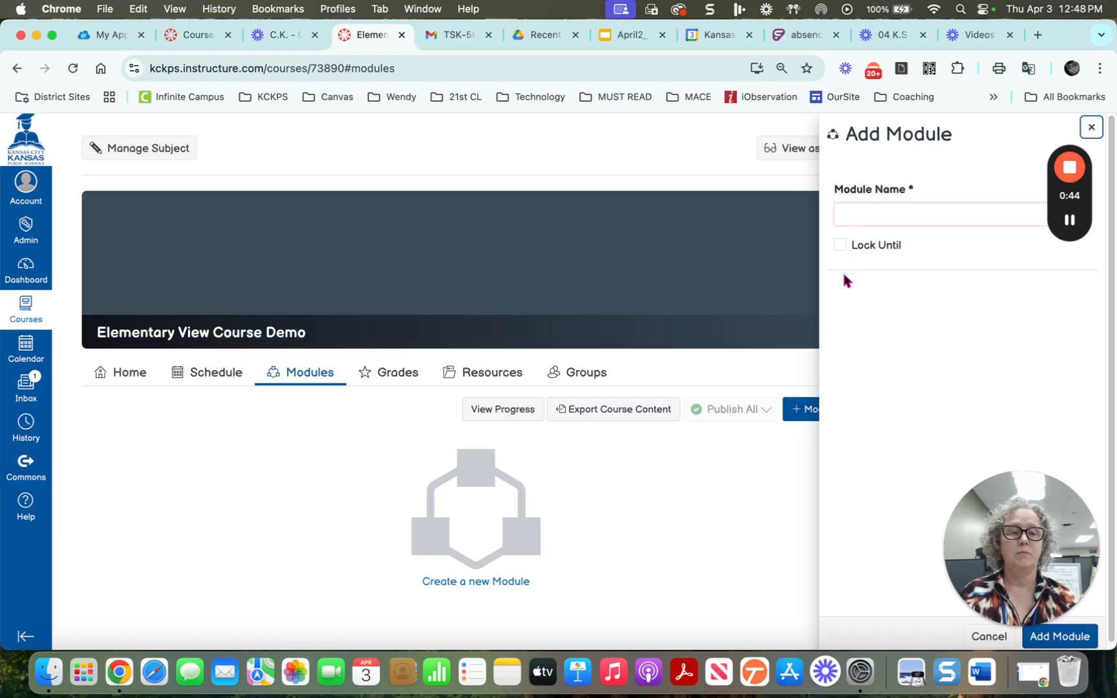
{"action": "left_click", "coordinate": [882, 215]}
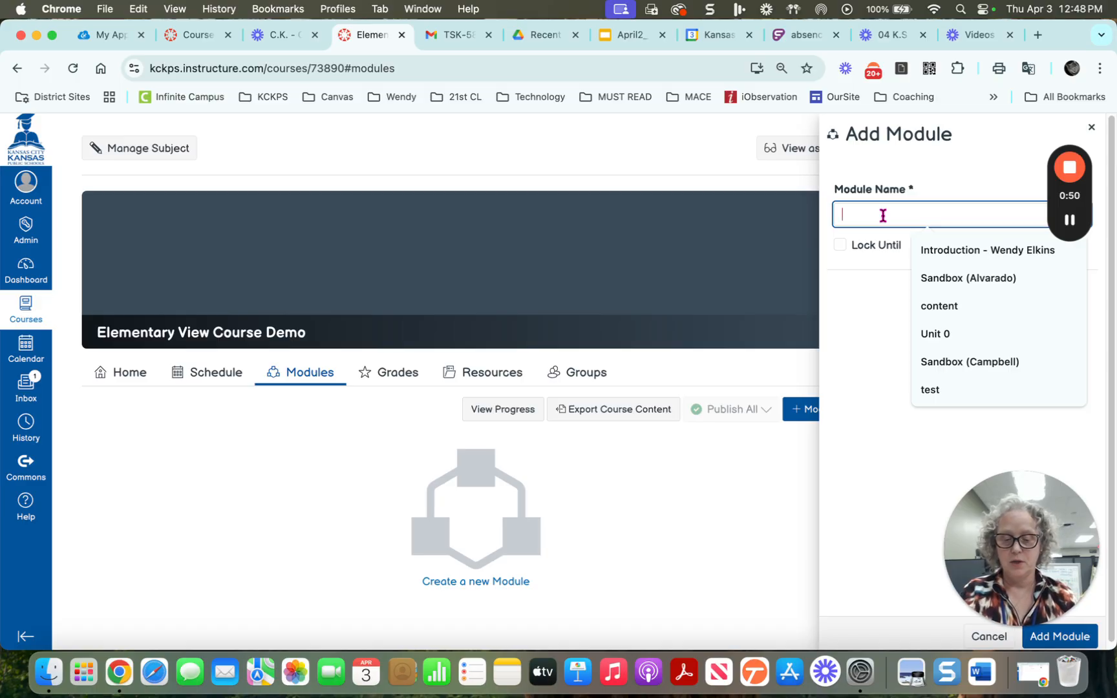
{"action": "type", "text": "unit 1"}
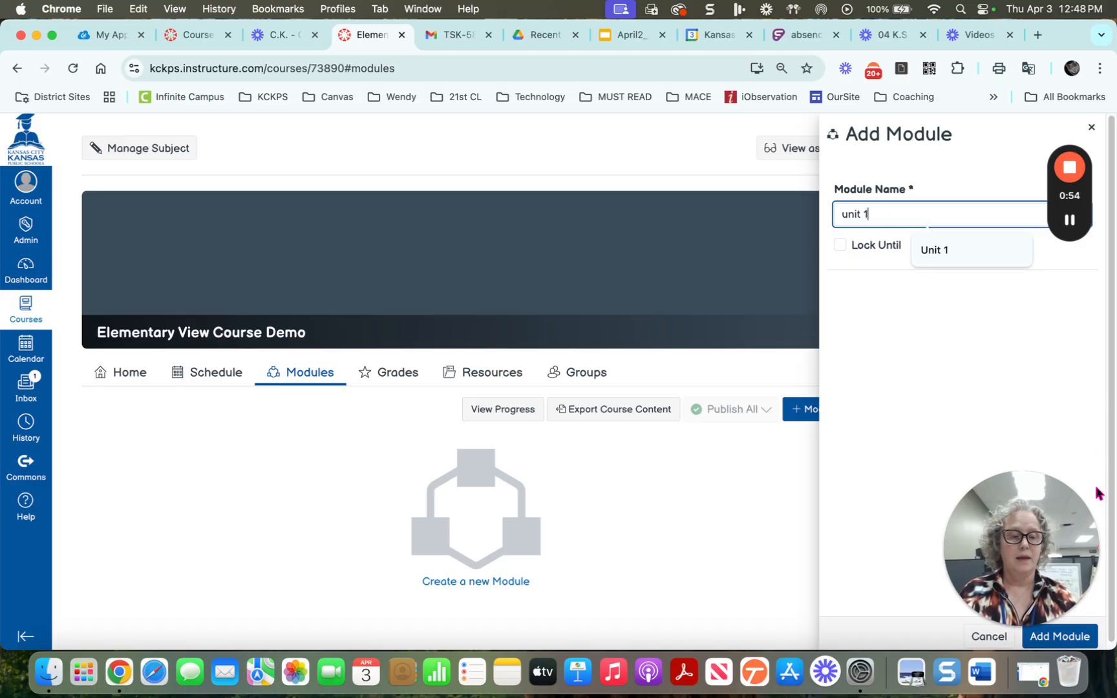
{"action": "left_click", "coordinate": [1073, 640]}
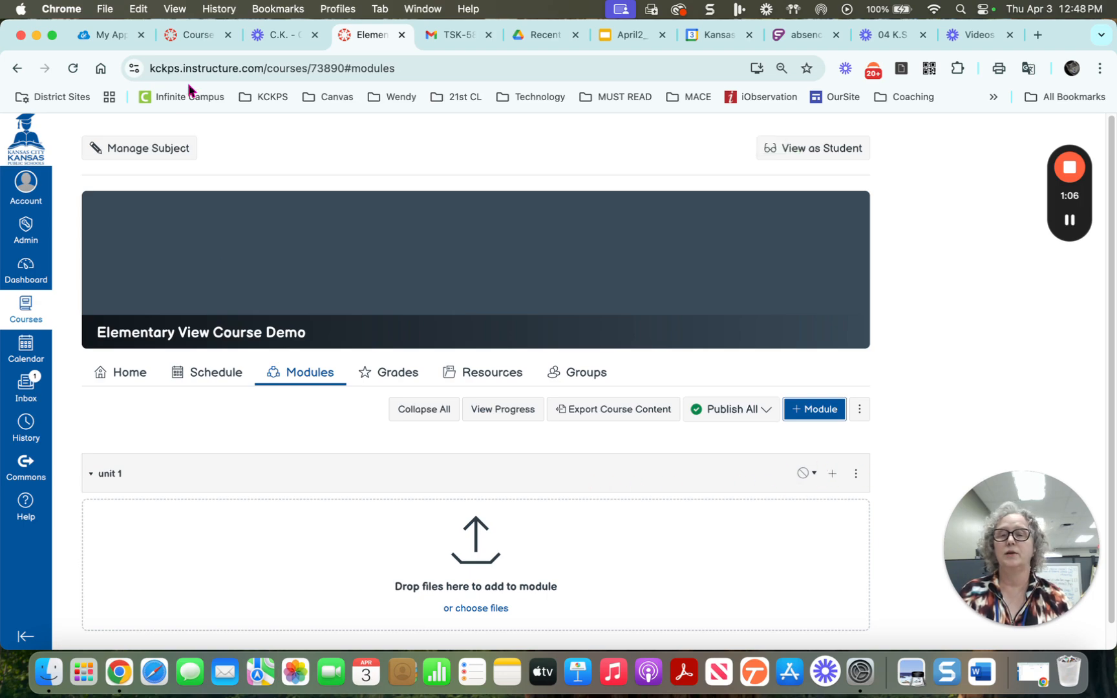
In the practice course, start adding a brand-new Page item to Unit 0
{"action": "left_click", "coordinate": [193, 43]}
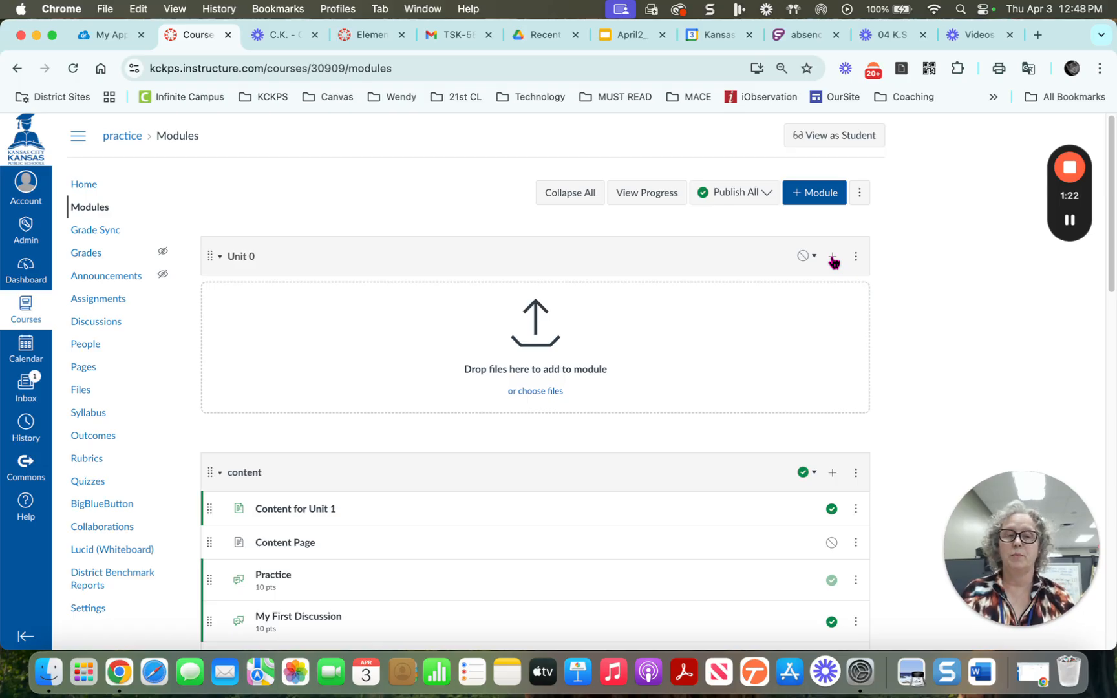
{"action": "left_click", "coordinate": [833, 257]}
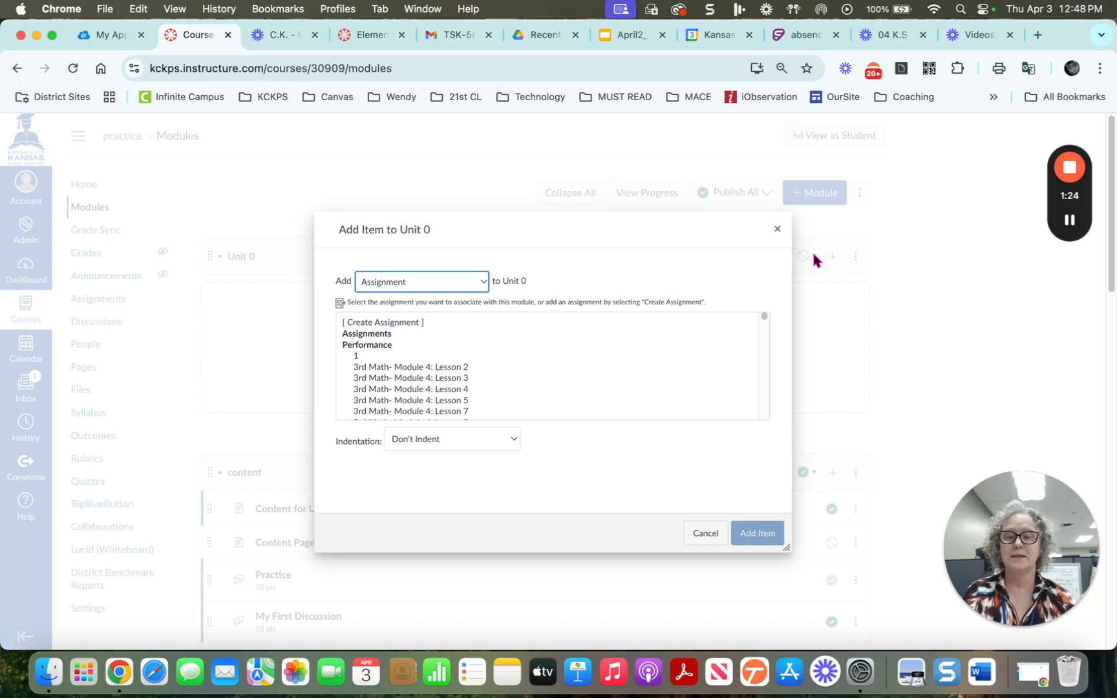
{"action": "left_click", "coordinate": [455, 283]}
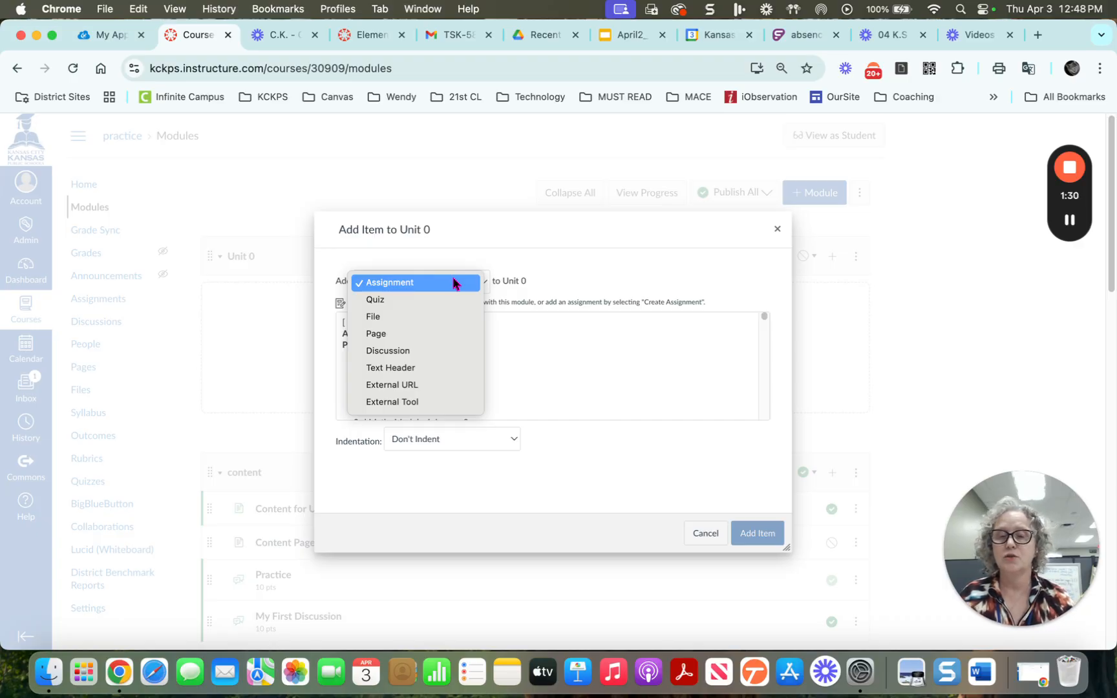
{"action": "left_click", "coordinate": [430, 334]}
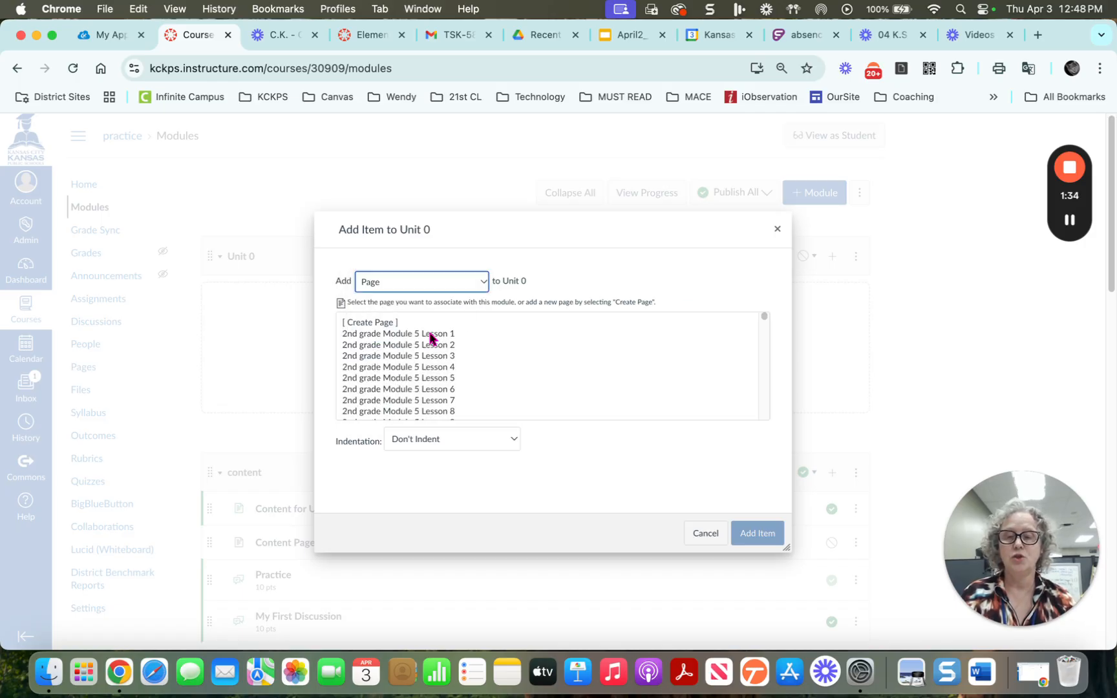
{"action": "left_click", "coordinate": [380, 323]}
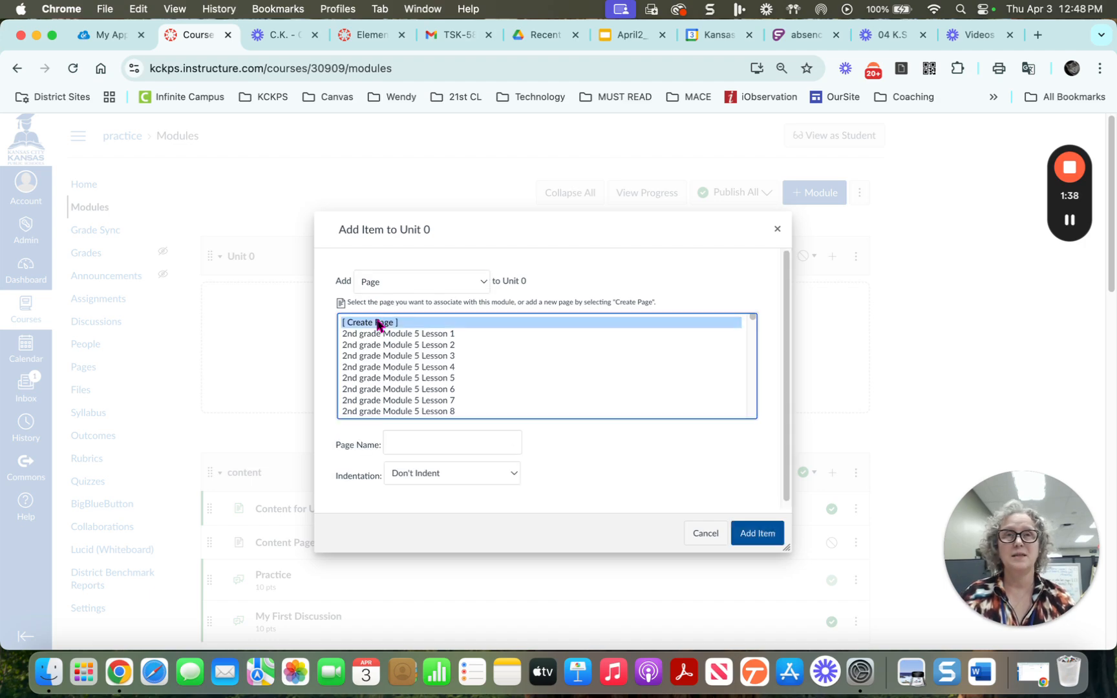
Name the new page 'our first practice' and indent it one level
{"action": "left_click", "coordinate": [411, 442]}
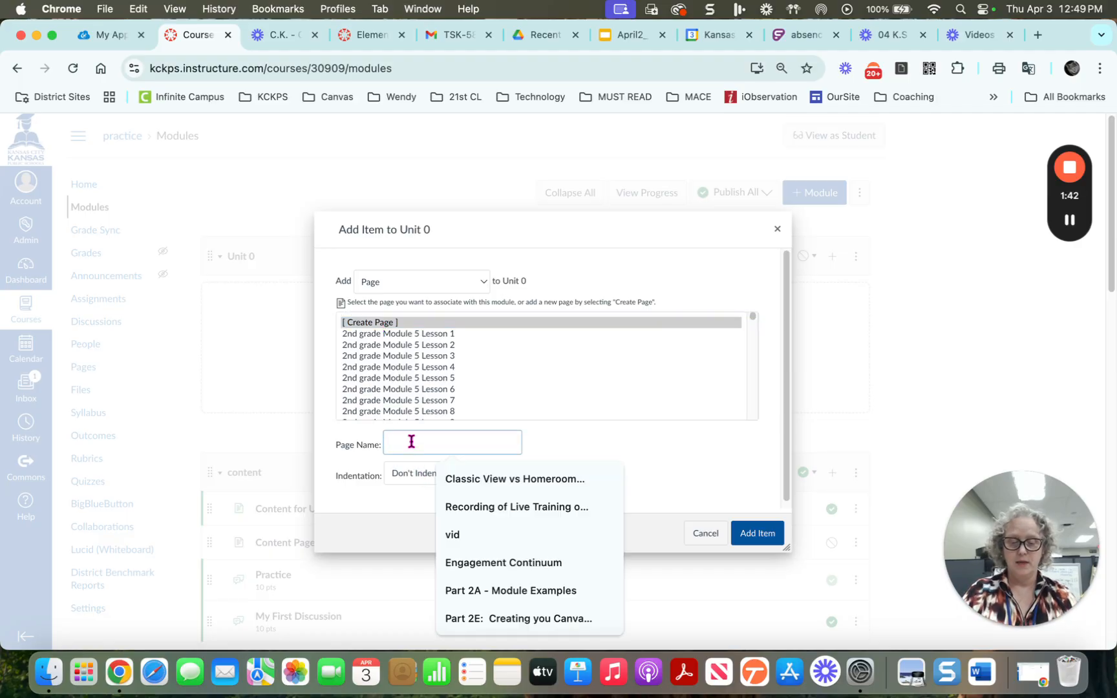
{"action": "type", "text": "our firs"}
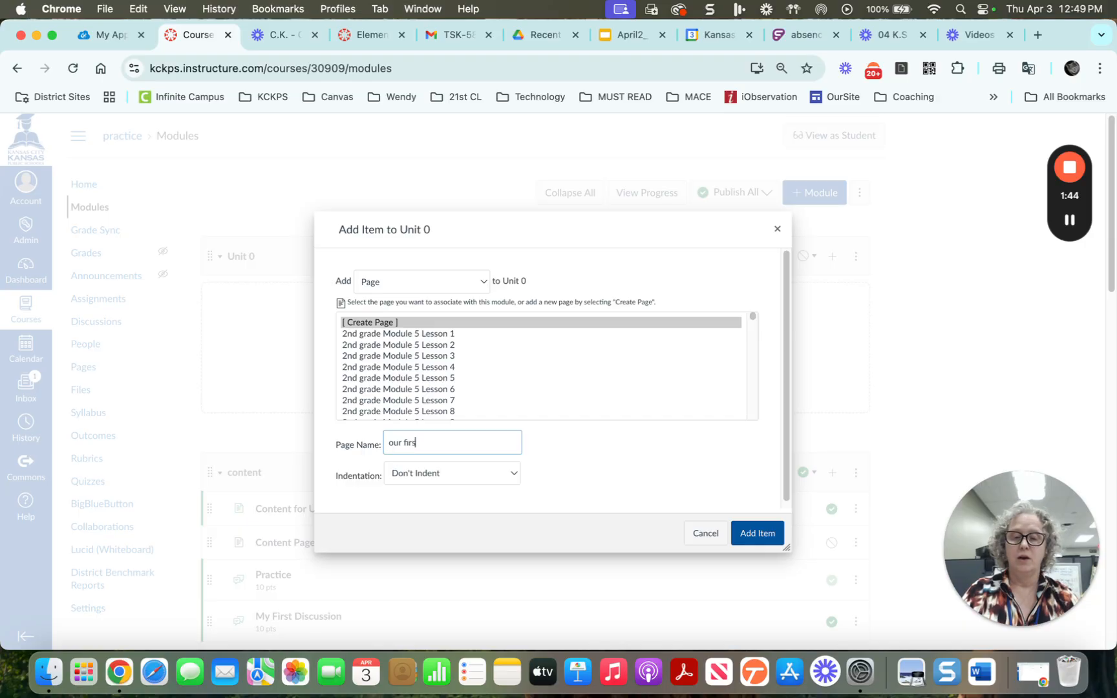
{"action": "type", "text": "t practice"}
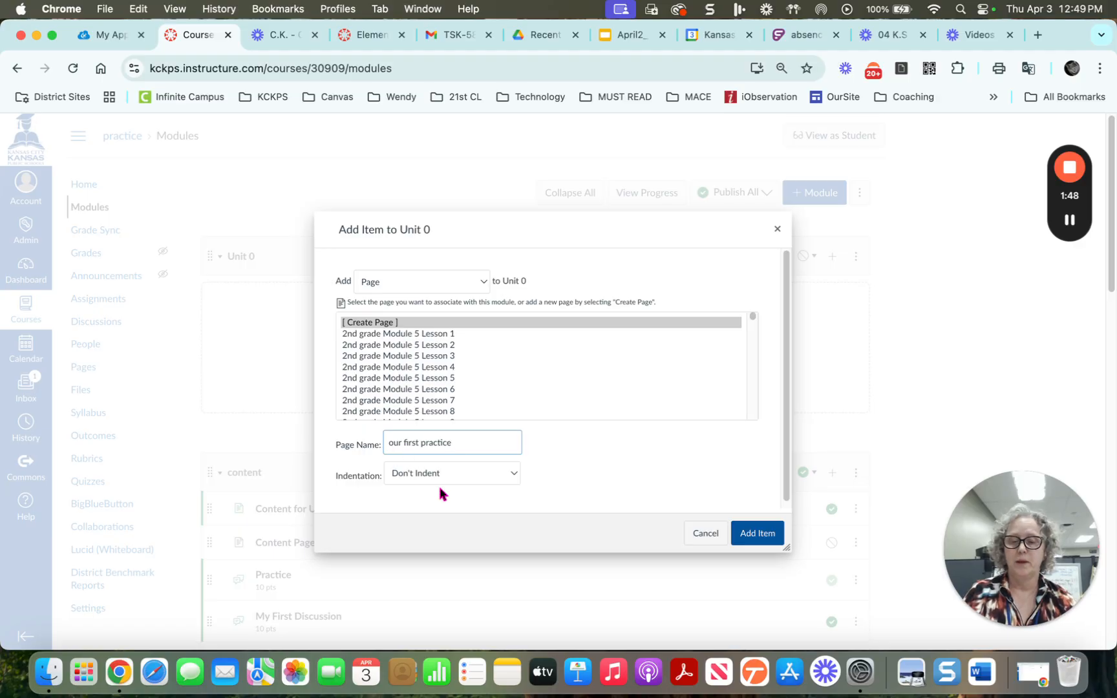
{"action": "left_click", "coordinate": [506, 474]}
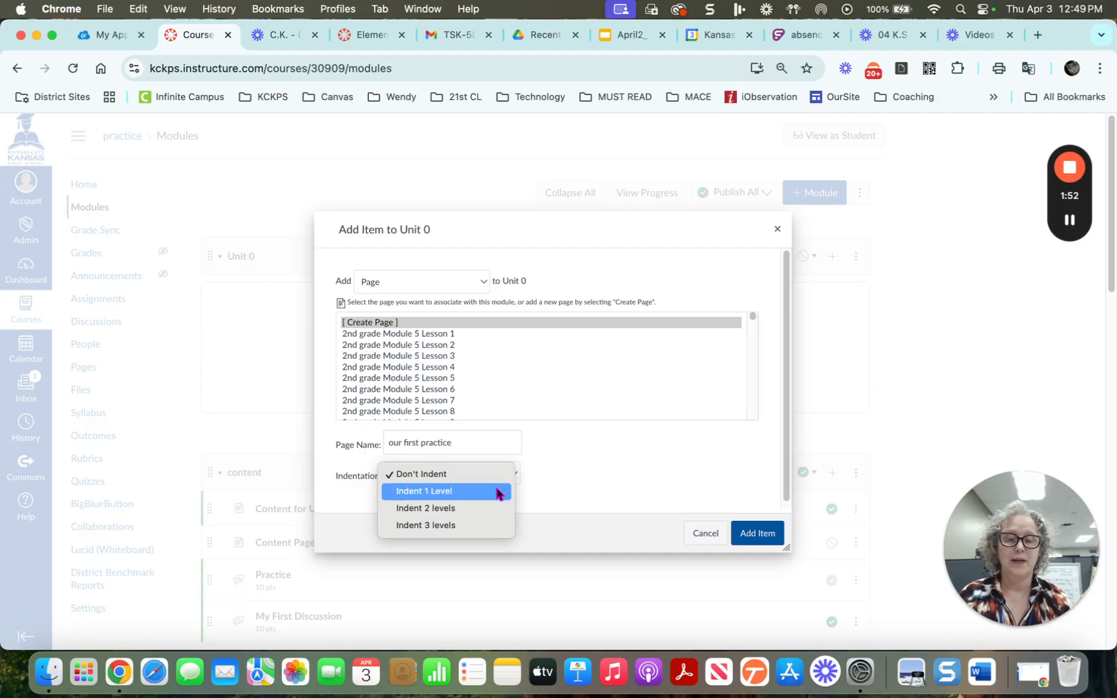
{"action": "left_click", "coordinate": [496, 491]}
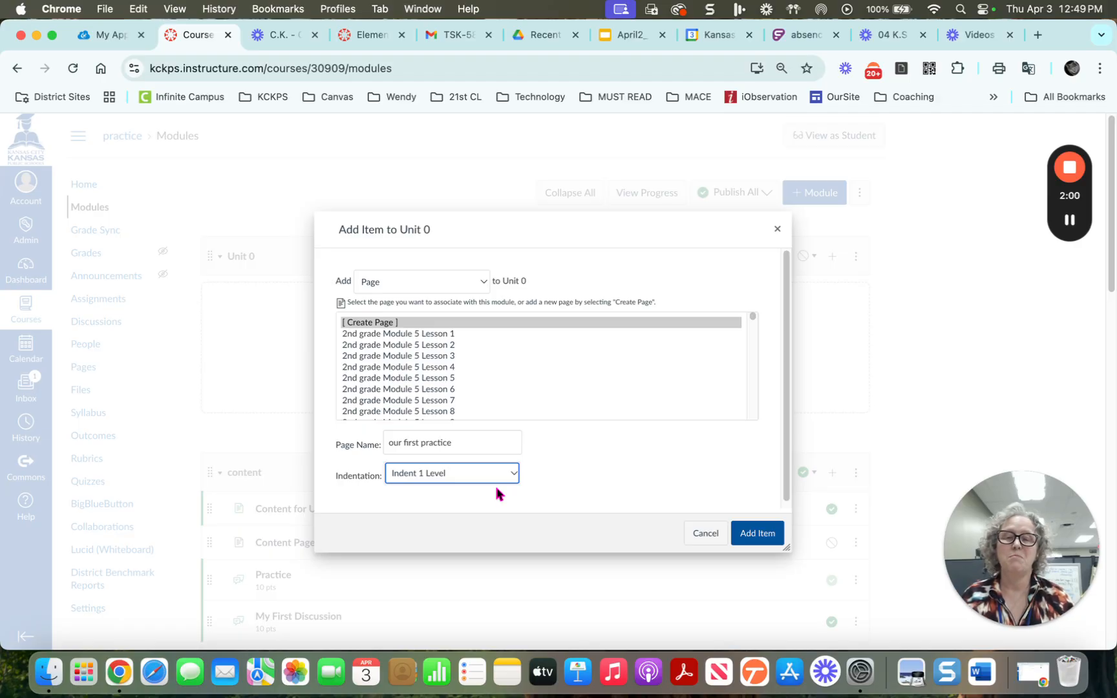
Add the 'our first practice' page to Unit 0 and open it
{"action": "left_click", "coordinate": [755, 536]}
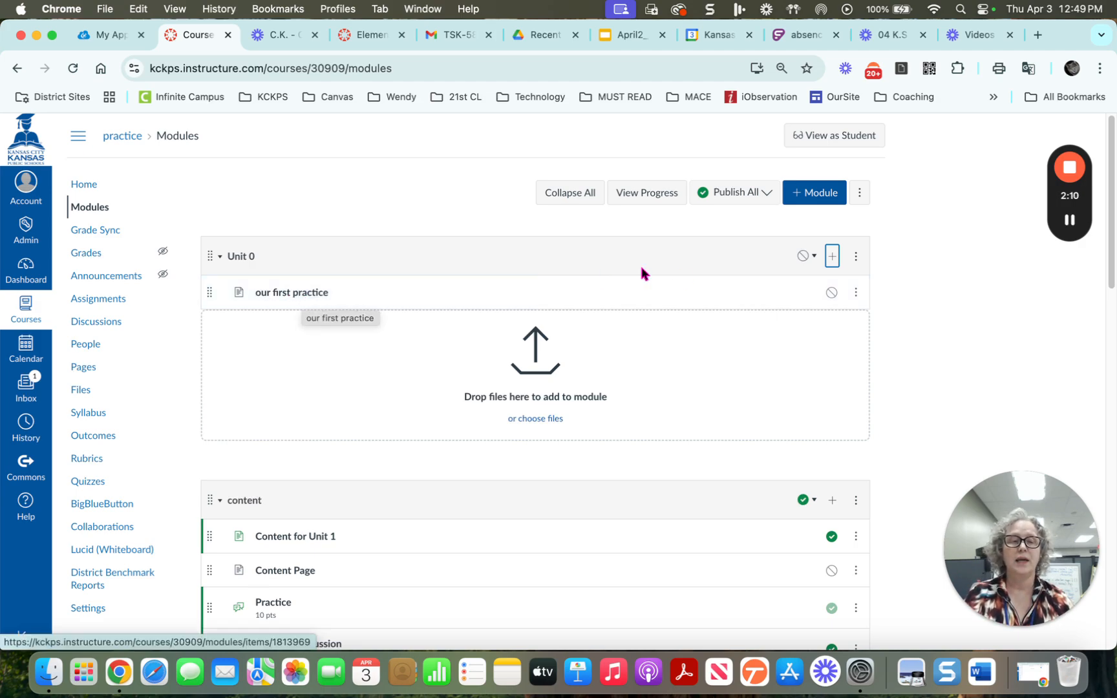
{"action": "left_click", "coordinate": [856, 295]}
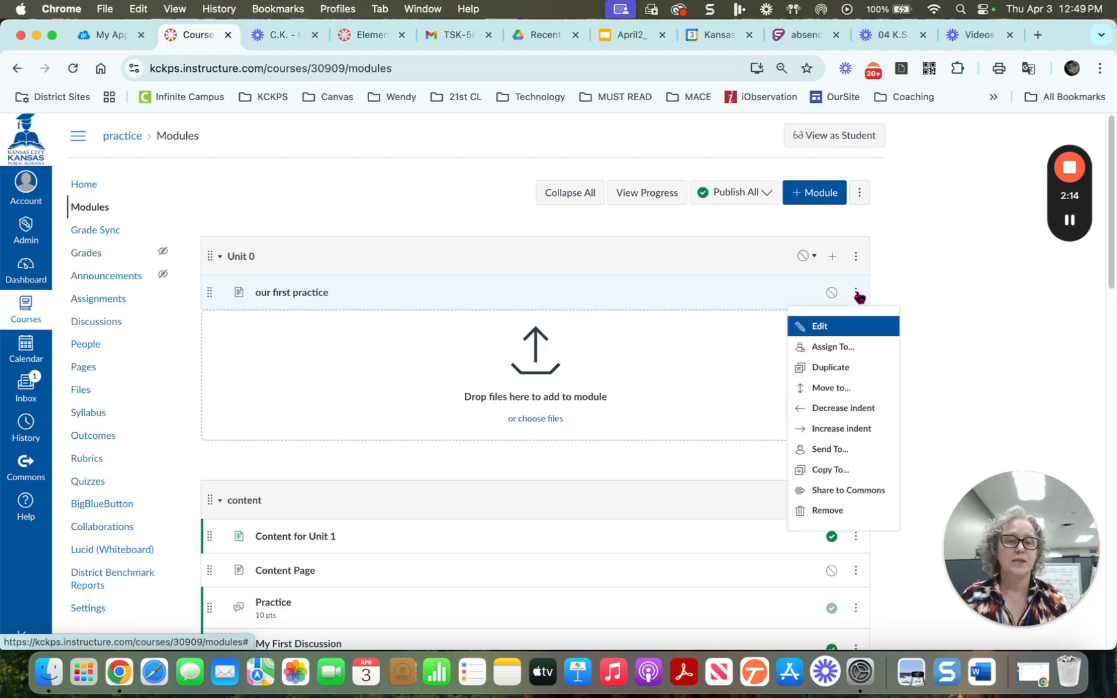
{"action": "left_click", "coordinate": [438, 292]}
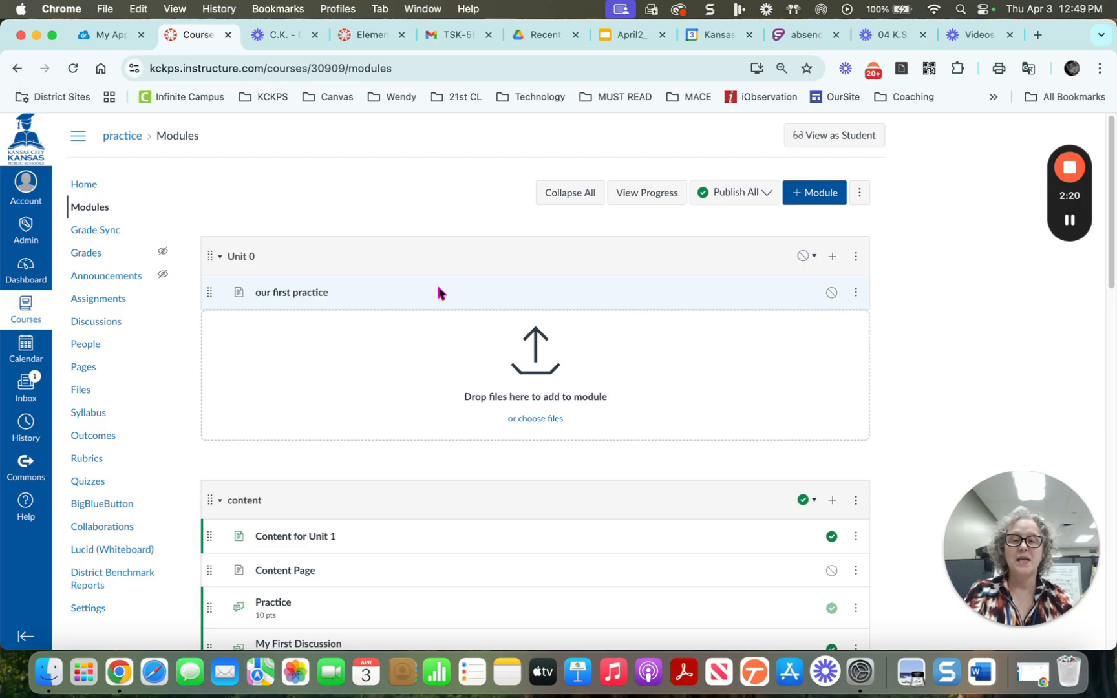
{"action": "left_click", "coordinate": [302, 296]}
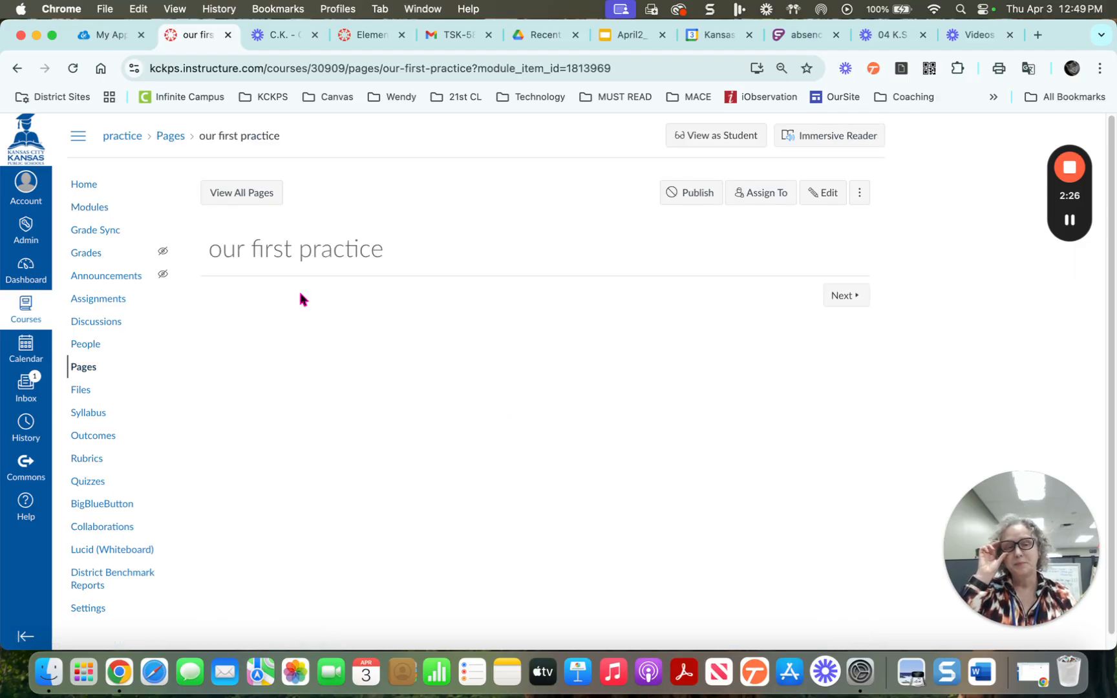
Edit the page and type 'what', 'why' and 'how' on separate body lines
{"action": "left_click", "coordinate": [821, 193]}
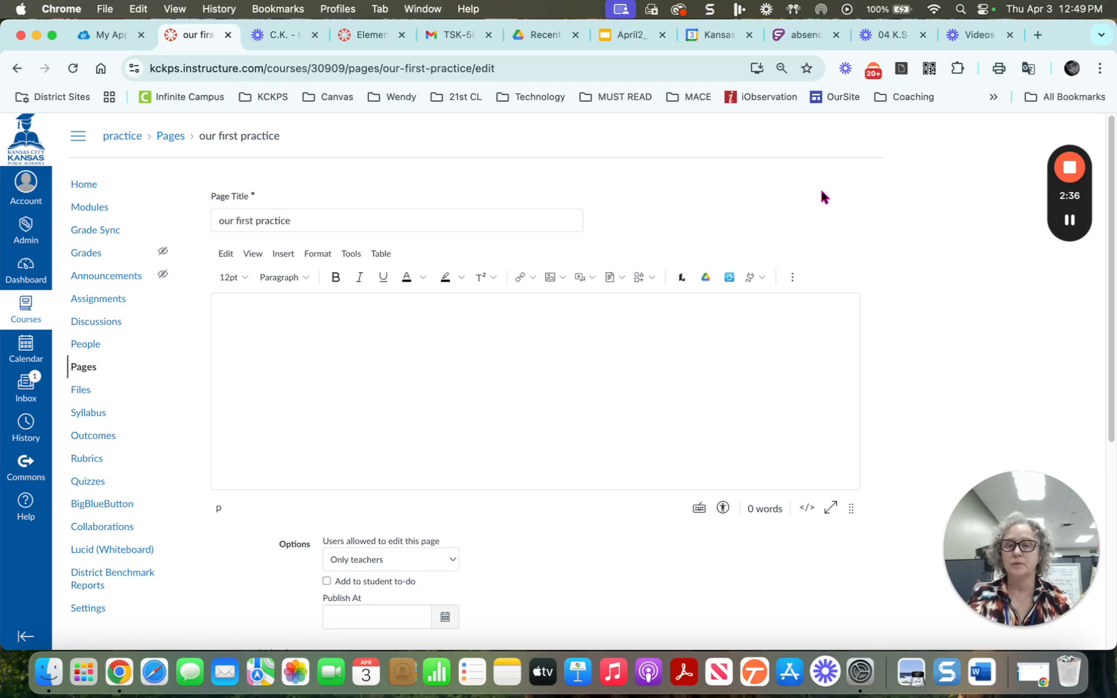
{"action": "left_click", "coordinate": [402, 321]}
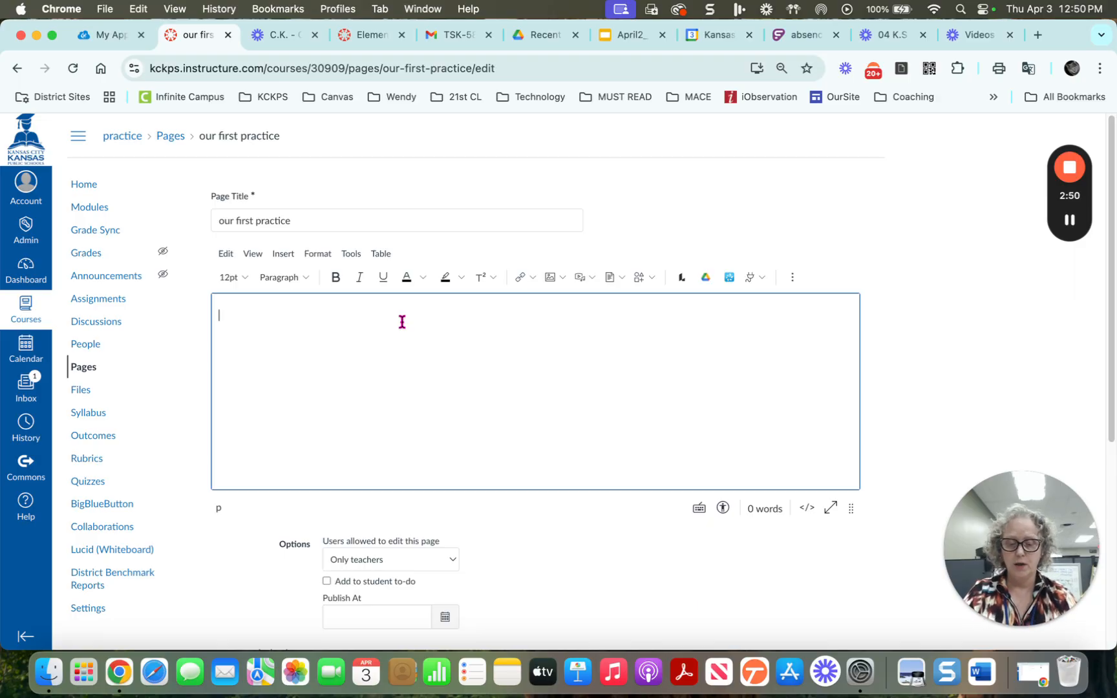
{"action": "type", "text": "what"}
{"action": "key", "text": "Return"}
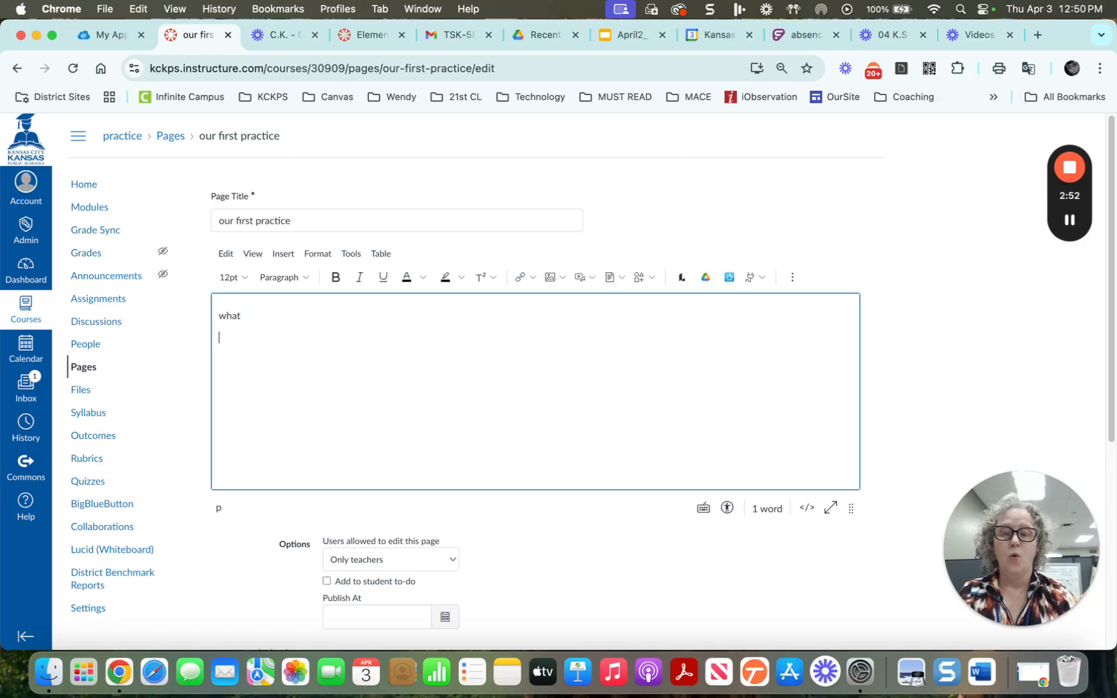
{"action": "type", "text": "why"}
{"action": "key", "text": "Return"}
{"action": "type", "text": "how"}
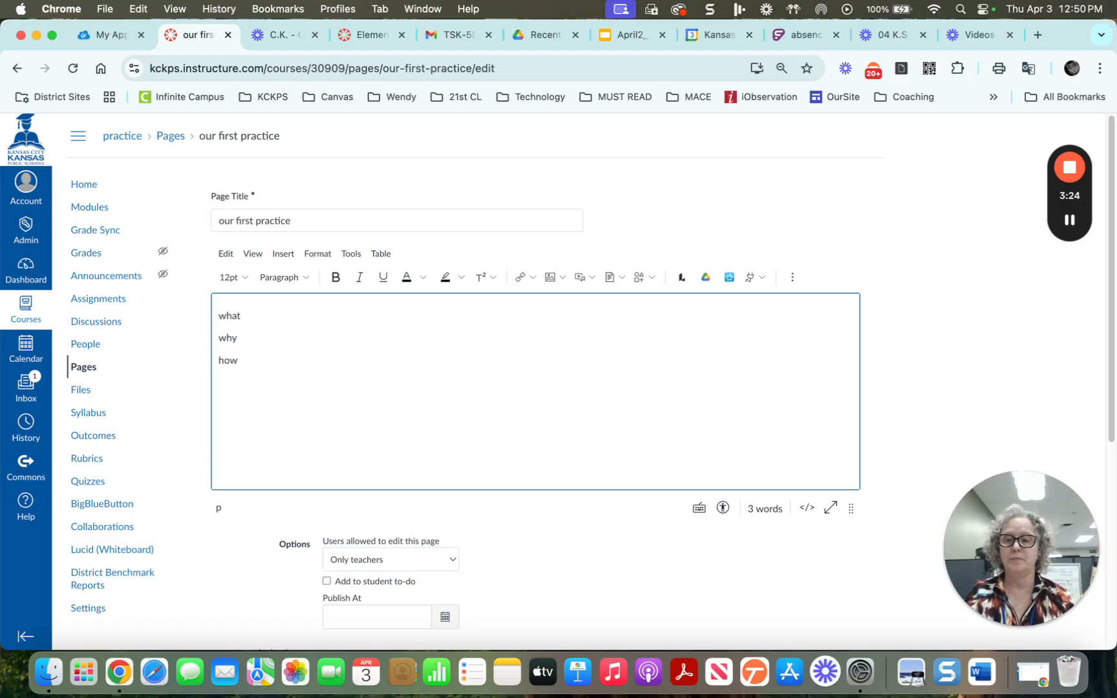
Below the 'how' line, upload the image file CanvasDemo.png
{"action": "key", "text": "Return"}
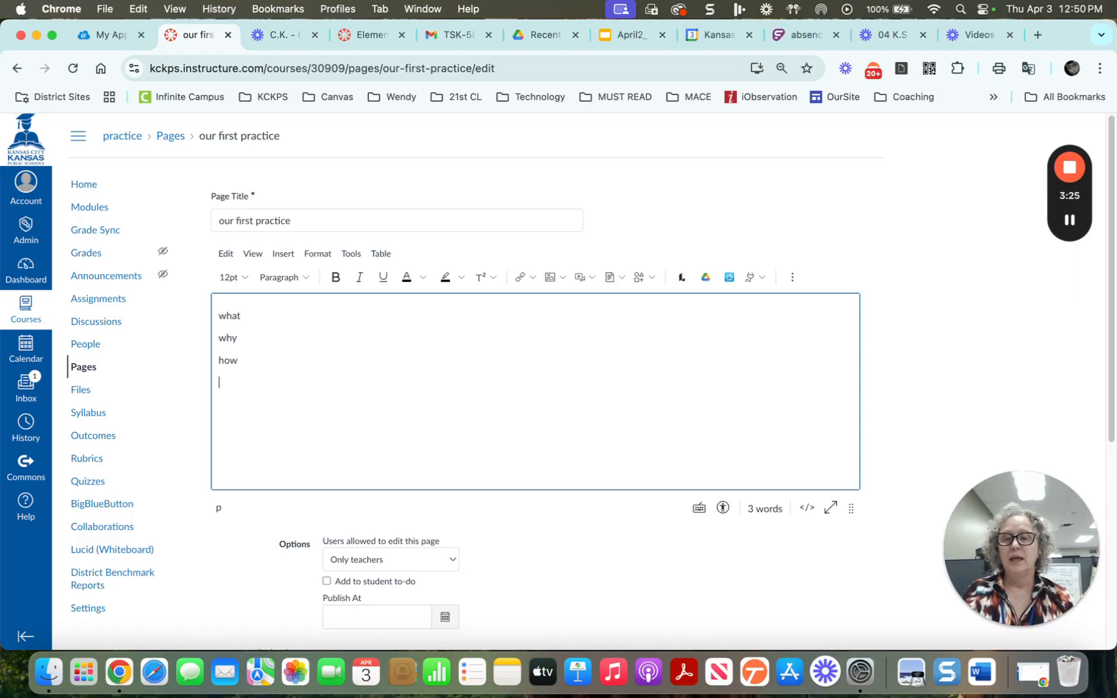
{"action": "left_click", "coordinate": [551, 282]}
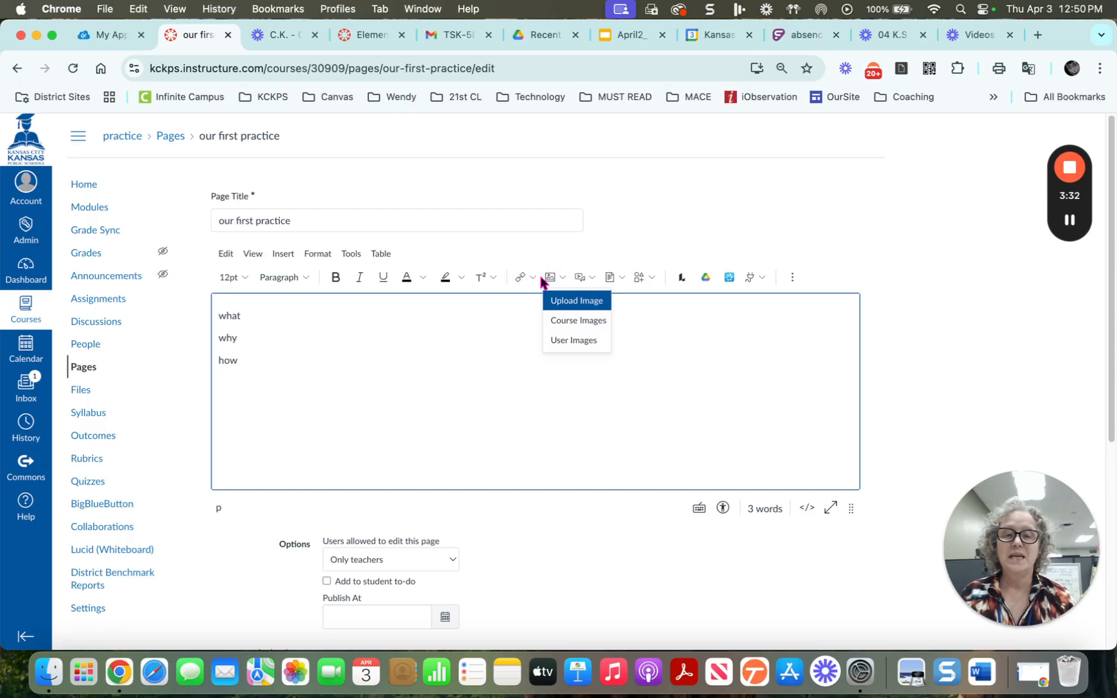
{"action": "left_click", "coordinate": [577, 308]}
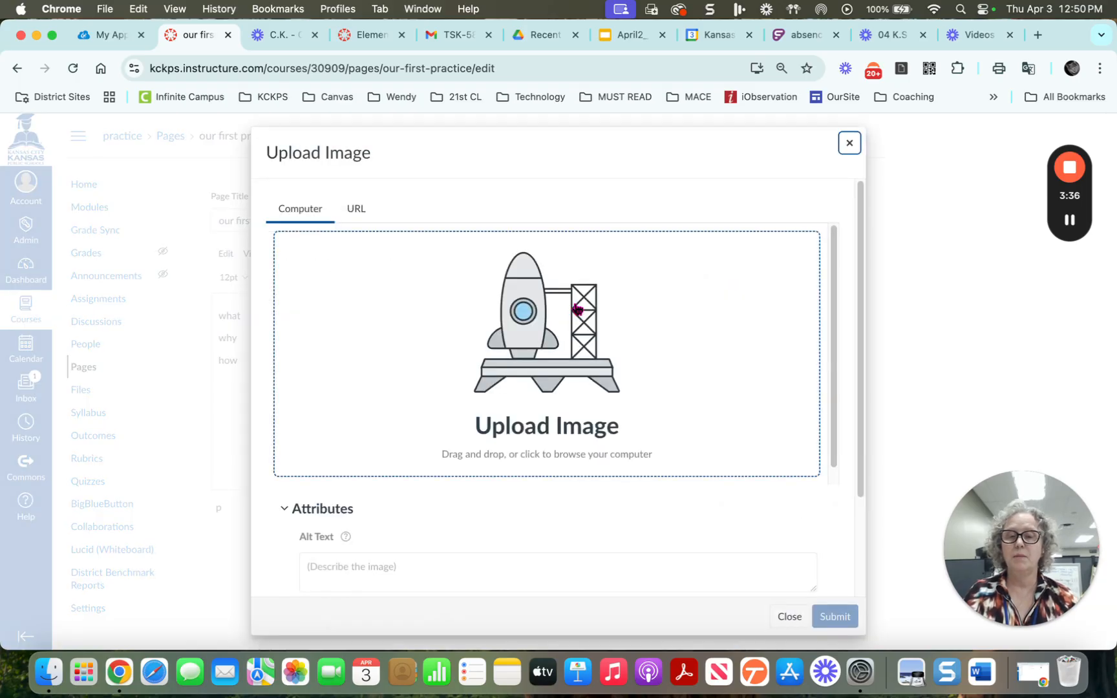
{"action": "scroll", "coordinate": [528, 357], "scroll_direction": "down", "scroll_amount": 1}
{"action": "left_click", "coordinate": [528, 357]}
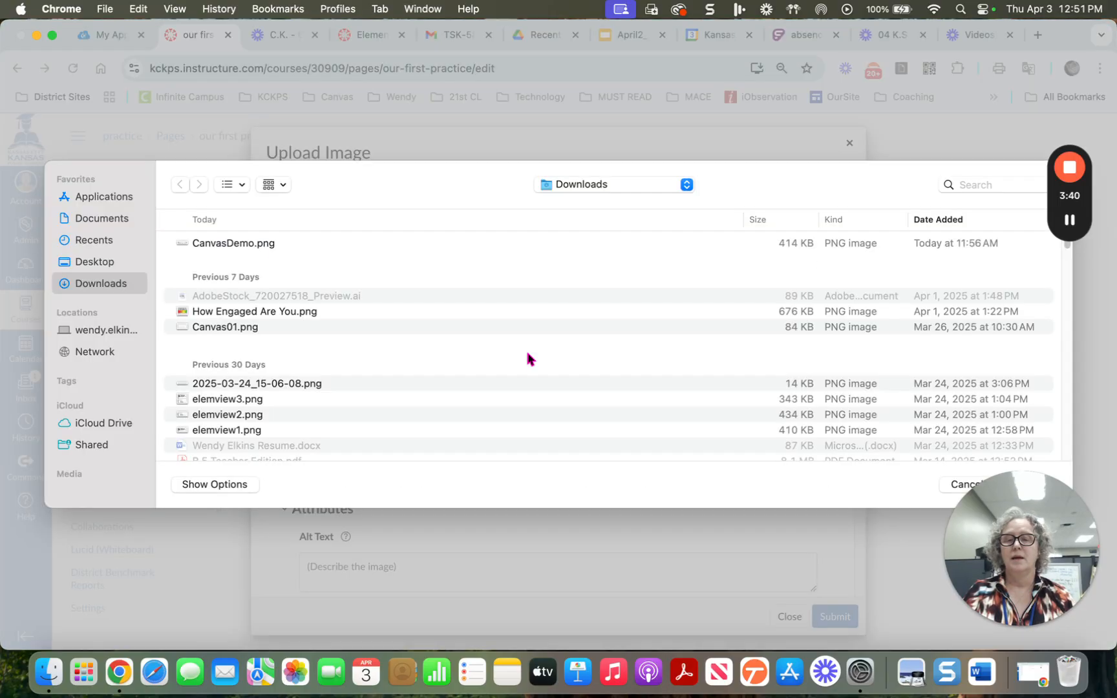
{"action": "left_click", "coordinate": [230, 244]}
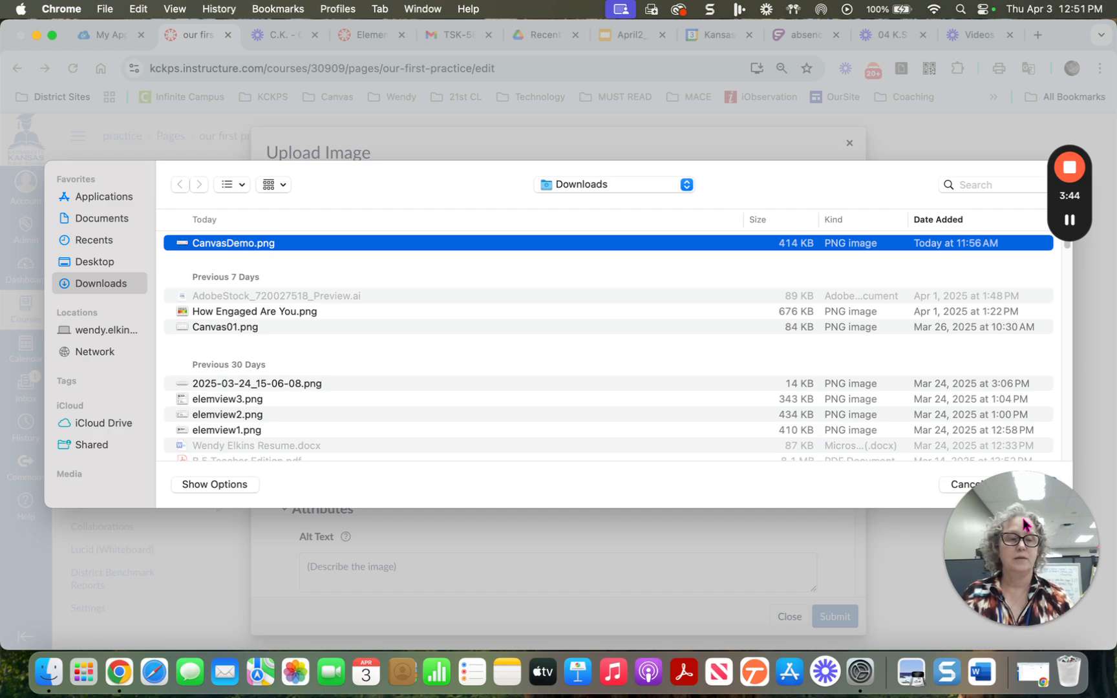
{"action": "left_click_drag", "start_coordinate": [1022, 587], "coordinate": [858, 589]}
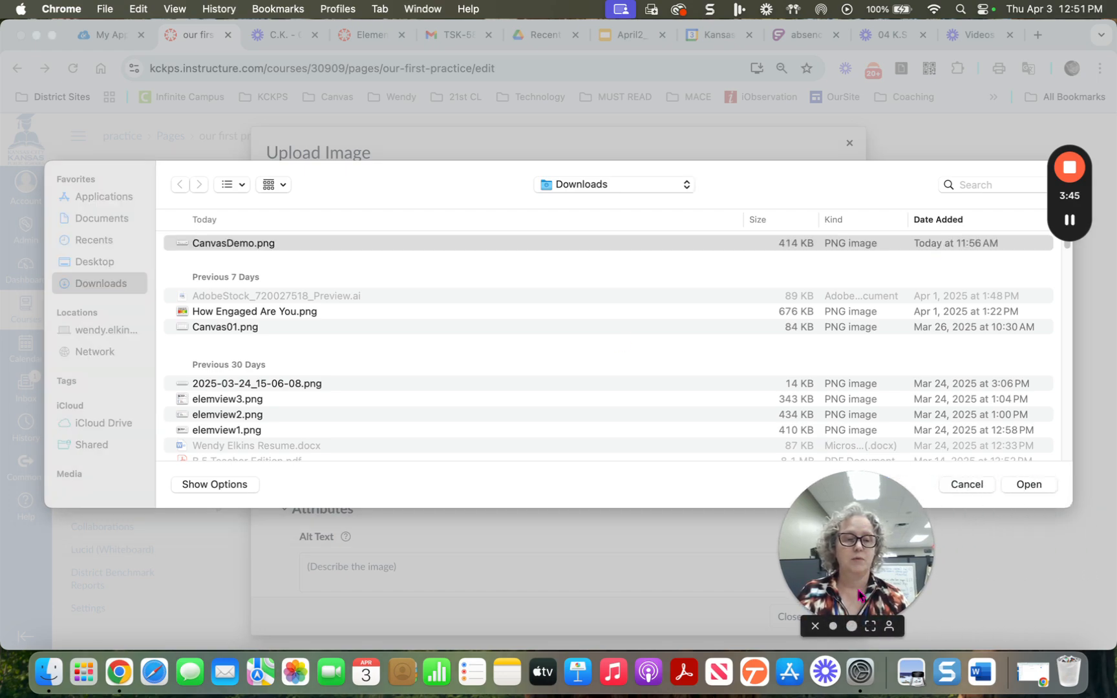
{"action": "left_click", "coordinate": [1030, 484]}
{"action": "left_click_drag", "start_coordinate": [855, 537], "coordinate": [994, 533]}
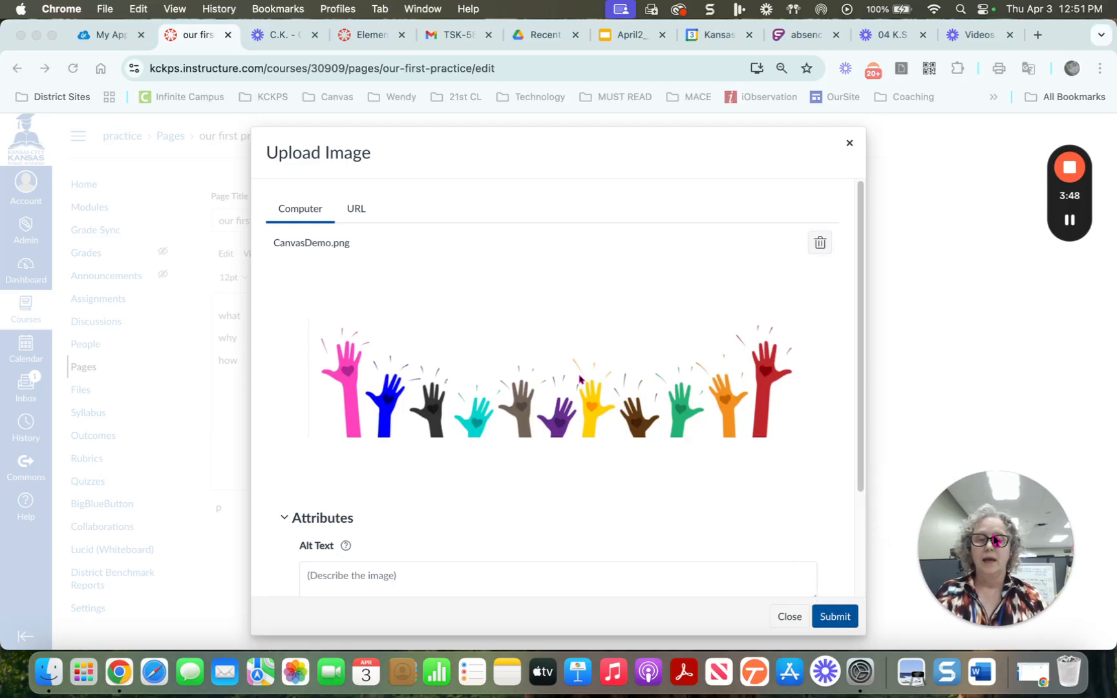
Give the image the alt text 'hands being raised' and insert it
{"action": "left_click", "coordinate": [333, 577]}
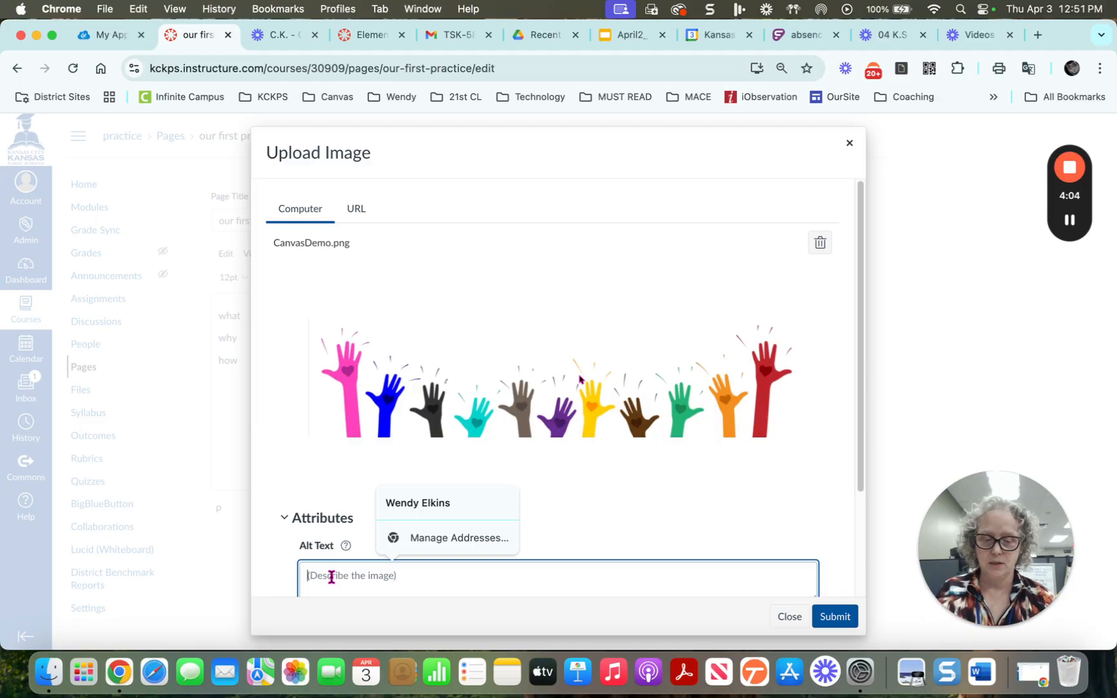
{"action": "type", "text": "ra"}
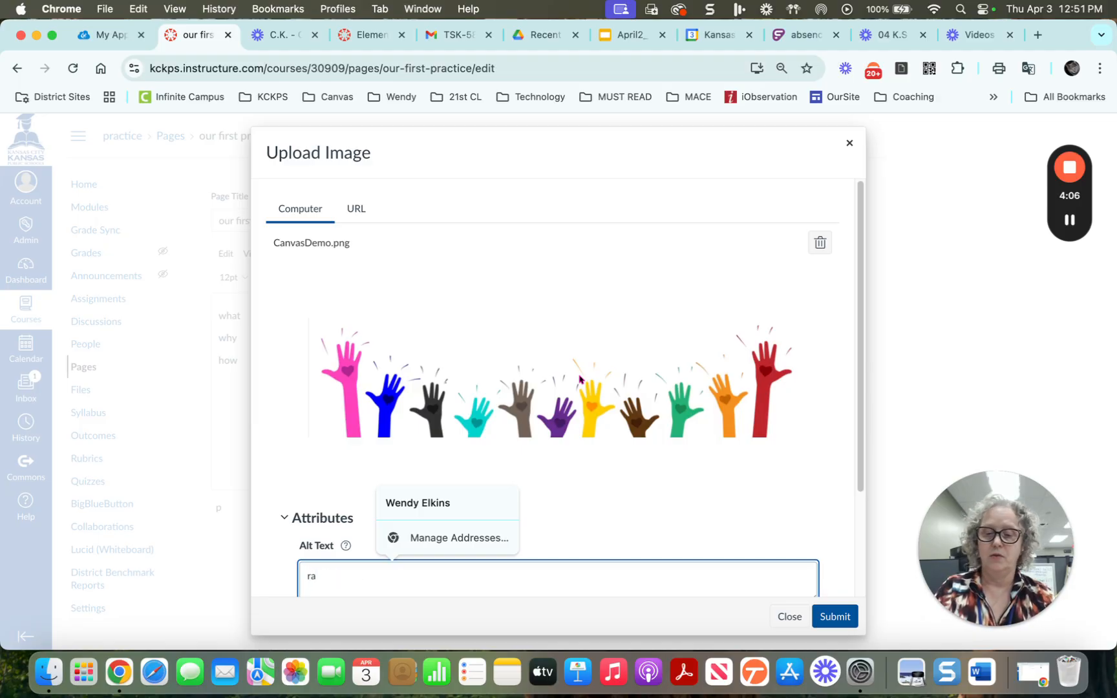
{"action": "key", "text": "BackSpace"}
{"action": "key", "text": "BackSpace"}
{"action": "type", "text": "hands being raised"}
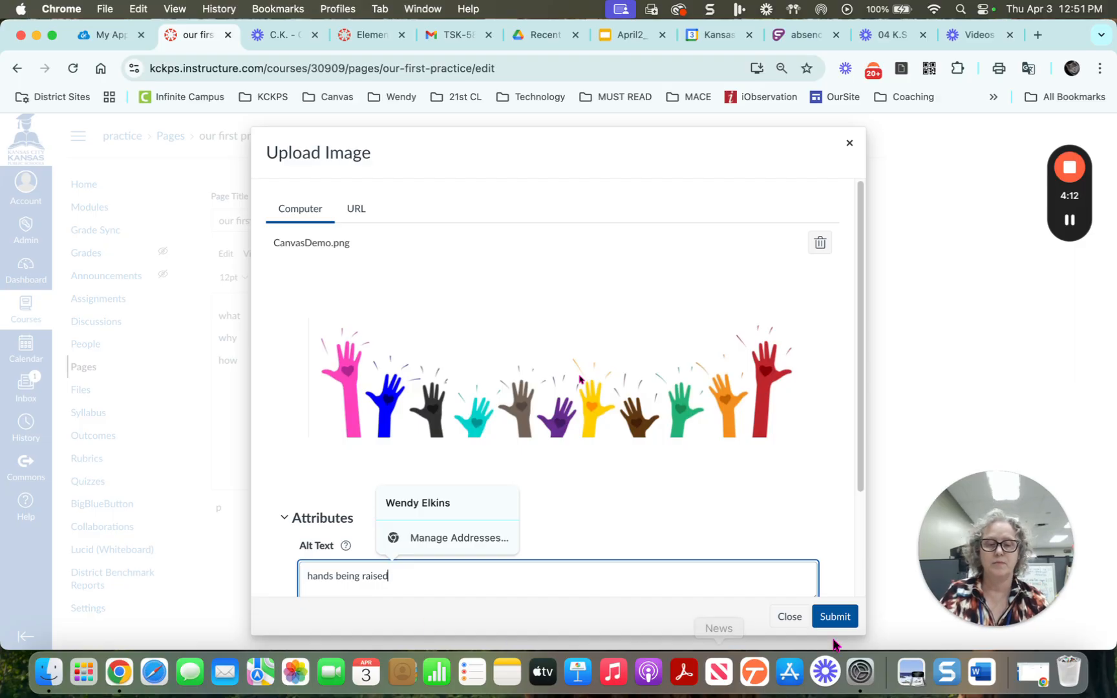
{"action": "left_click", "coordinate": [834, 617]}
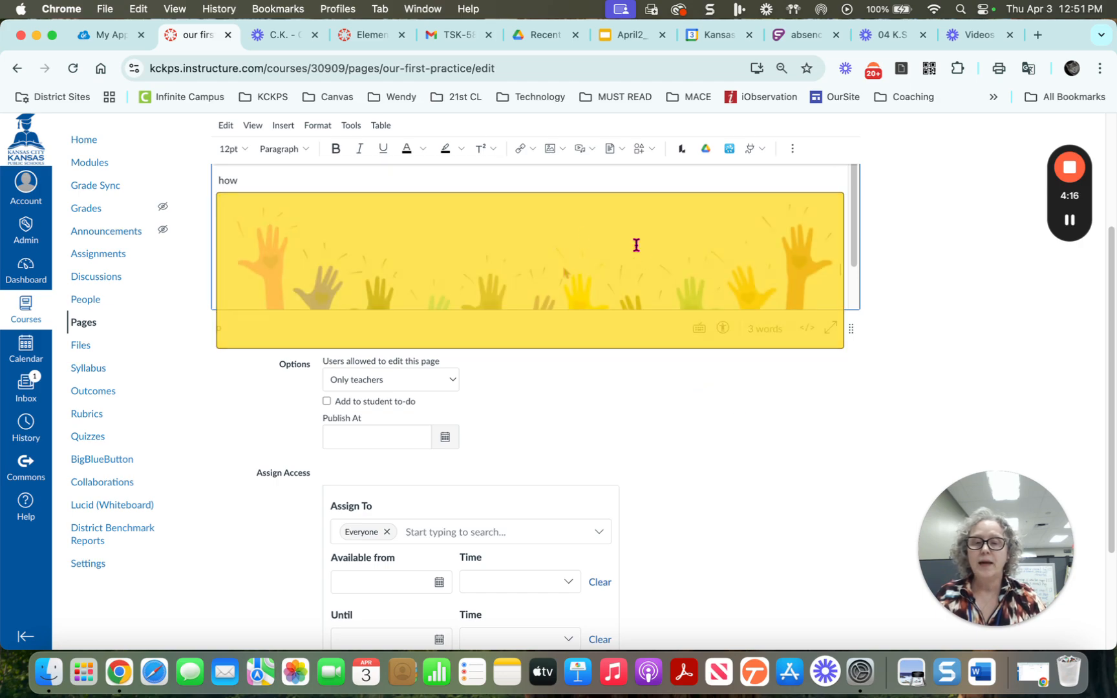
Save and publish 'our first practice', then return to the course Modules list
{"action": "scroll", "coordinate": [711, 420], "scroll_direction": "down", "scroll_amount": 5}
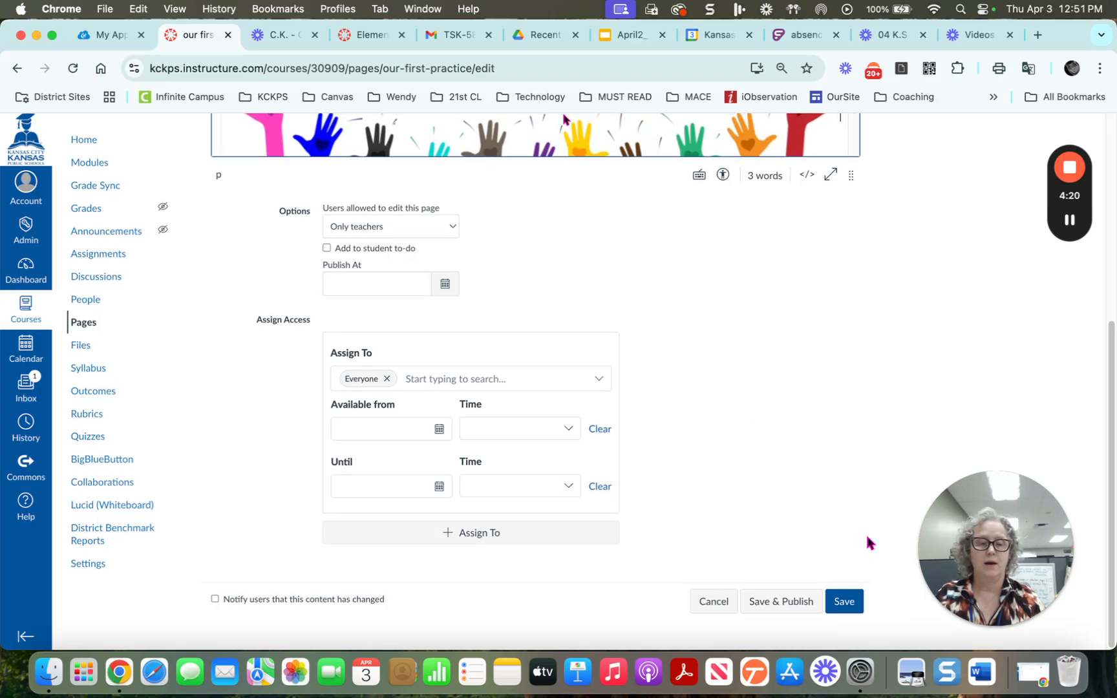
{"action": "left_click", "coordinate": [803, 605]}
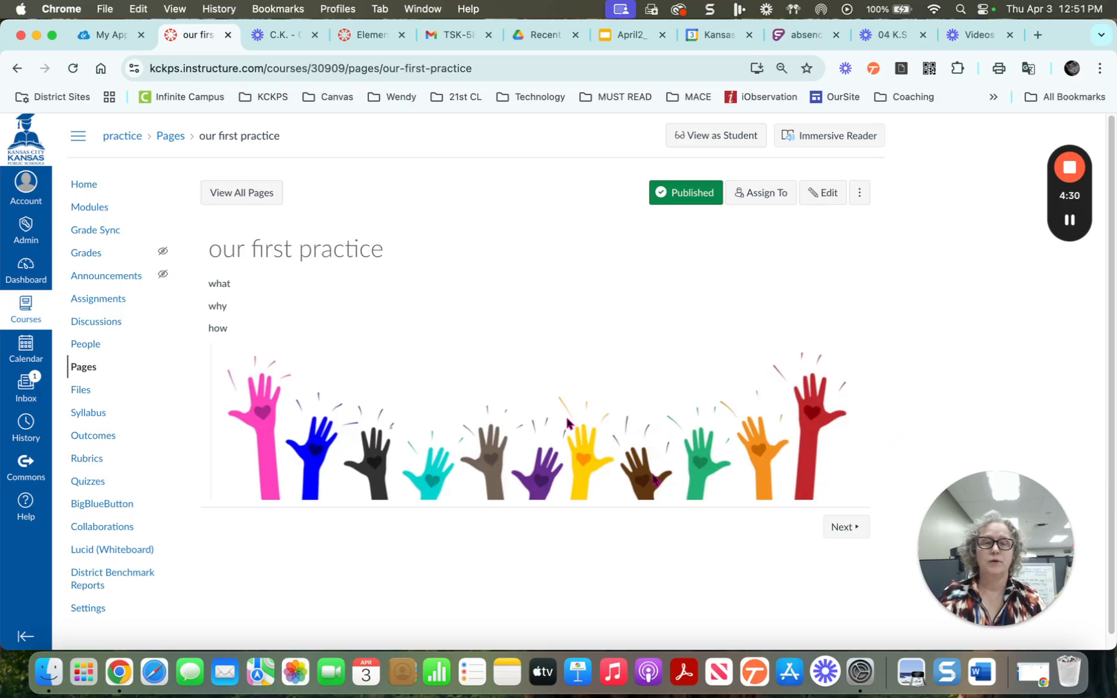
{"action": "left_click", "coordinate": [88, 210]}
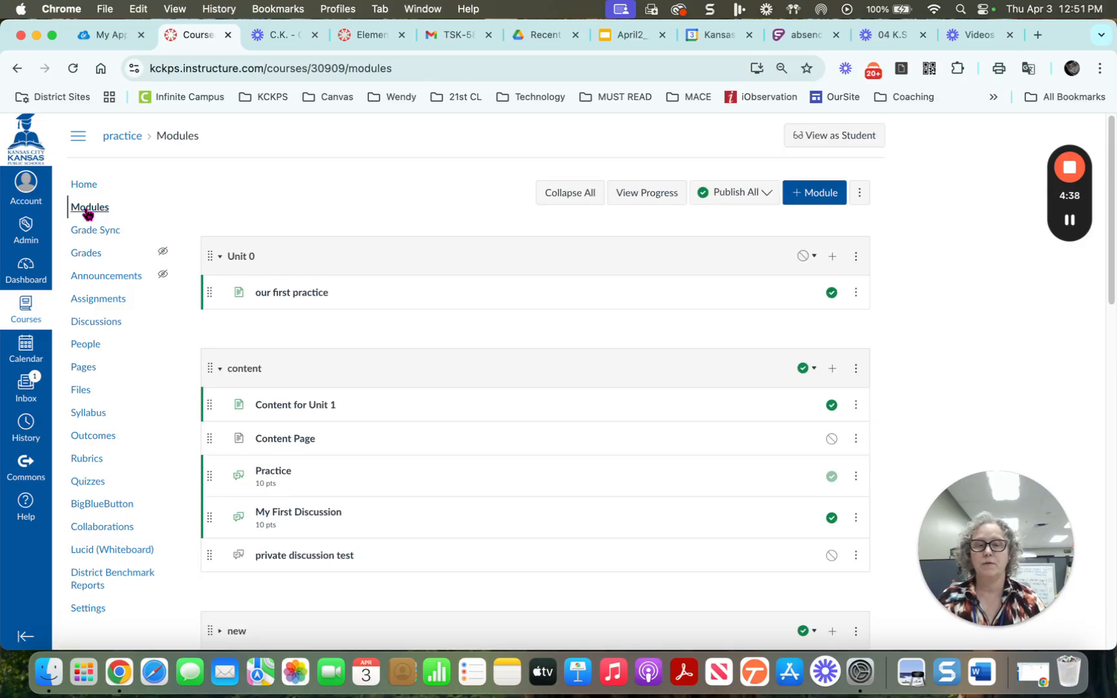
Publish Unit 0 with all items, then open 'our first practice' in Student View
{"action": "left_click", "coordinate": [811, 259]}
{"action": "left_click", "coordinate": [802, 288]}
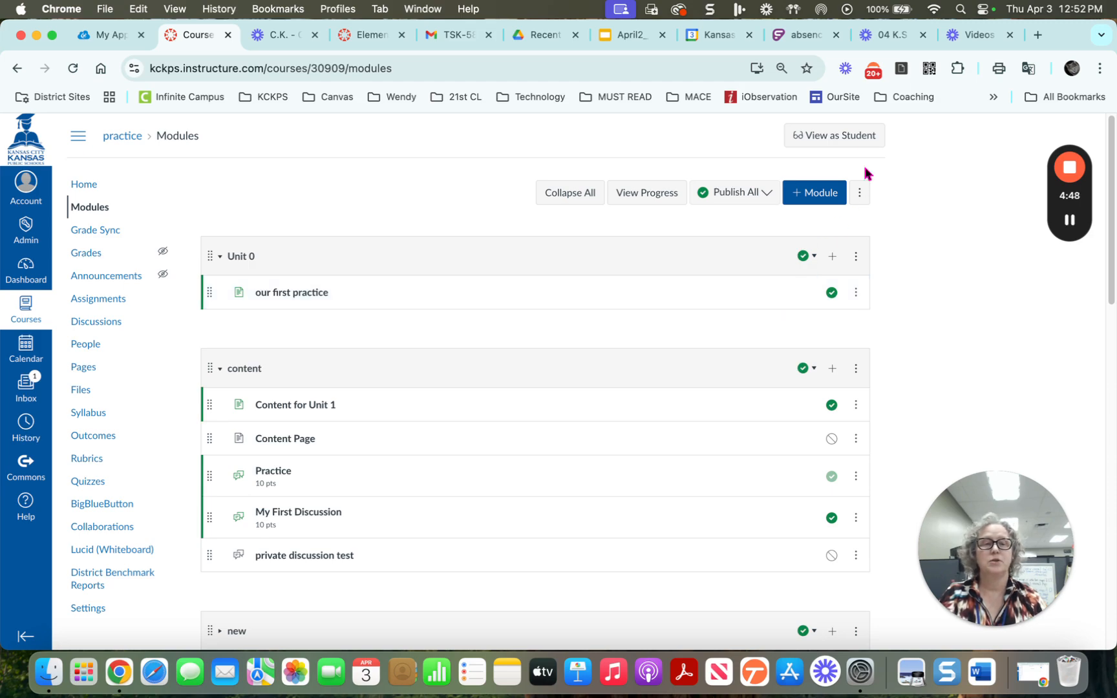
{"action": "left_click", "coordinate": [862, 137]}
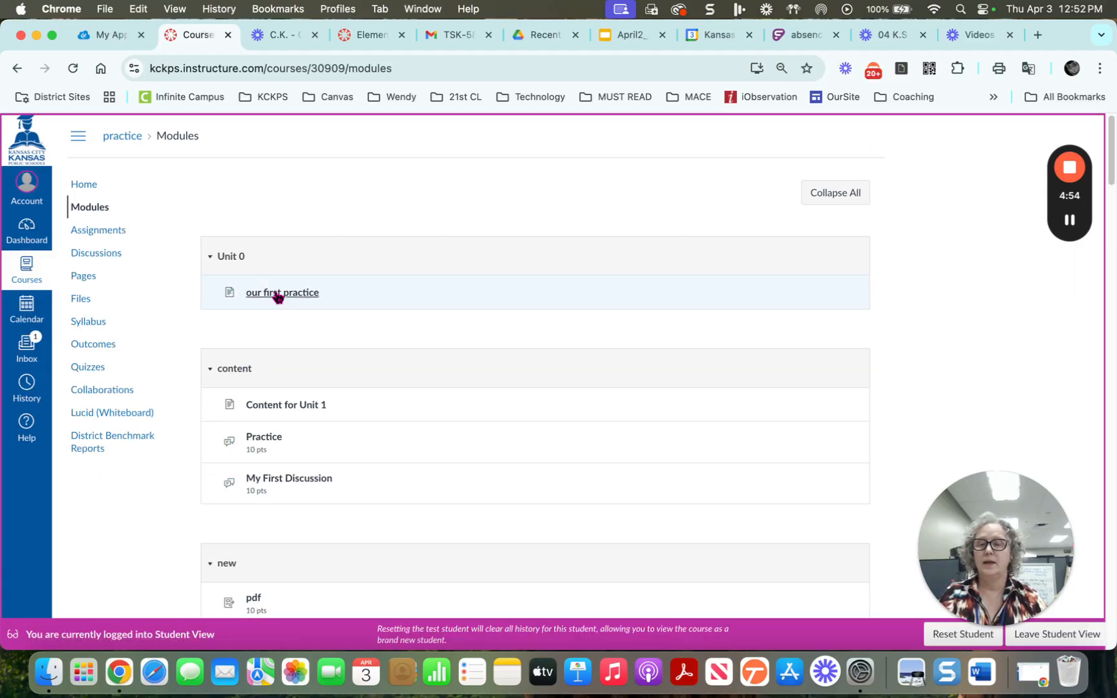
{"action": "left_click", "coordinate": [276, 300]}
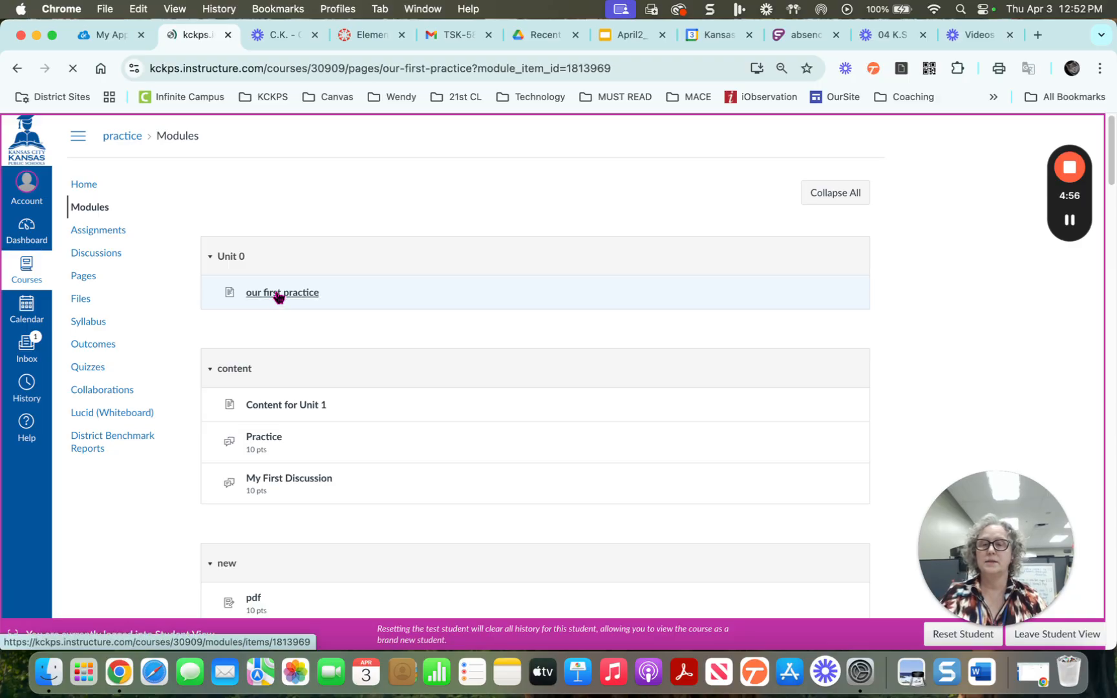